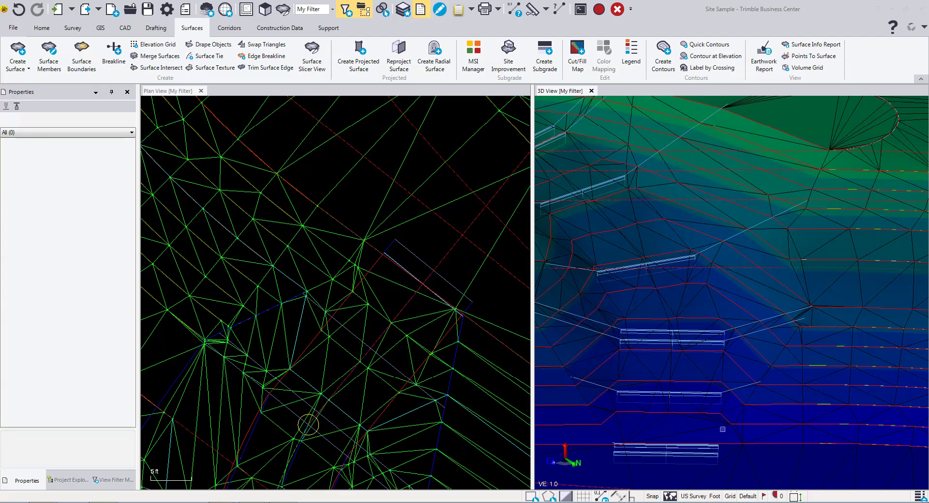
# Step: Inspect the Finished Ground surface and look through the CAD drawing commands
pyautogui.click(721, 428)
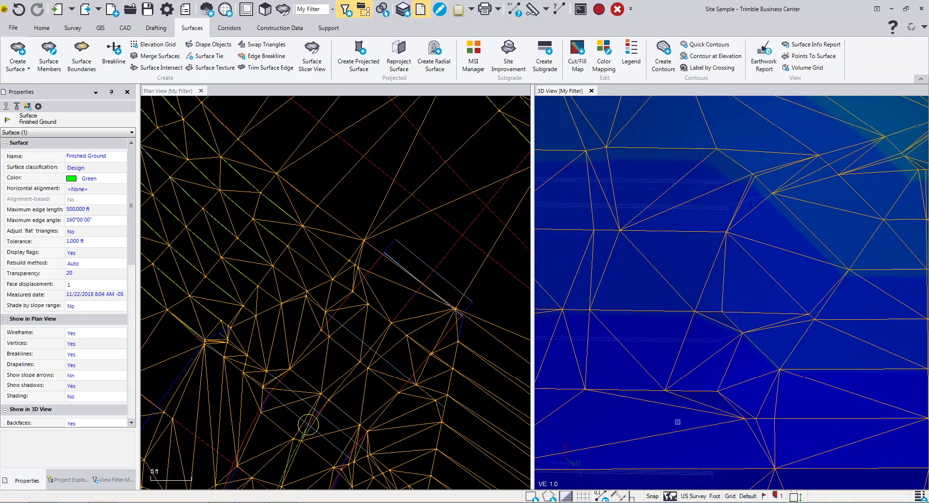
pyautogui.press('Escape')
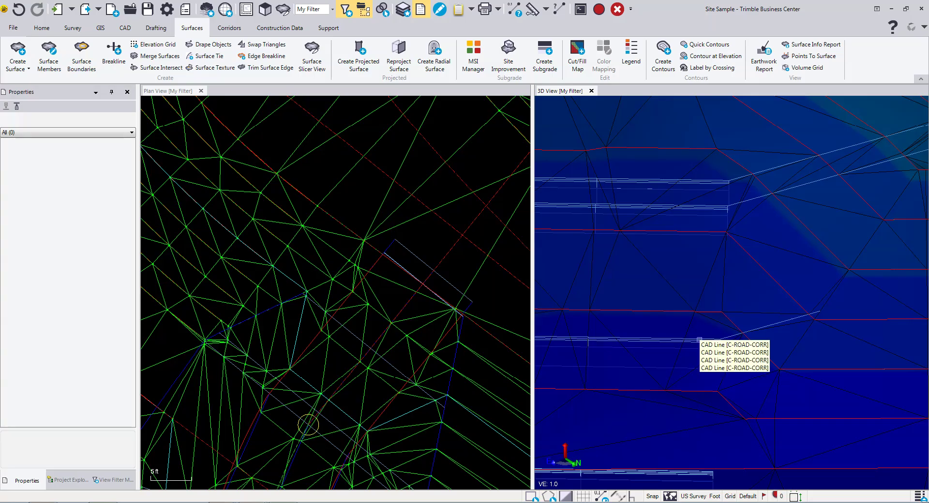
pyautogui.scroll(-3, 700, 338)
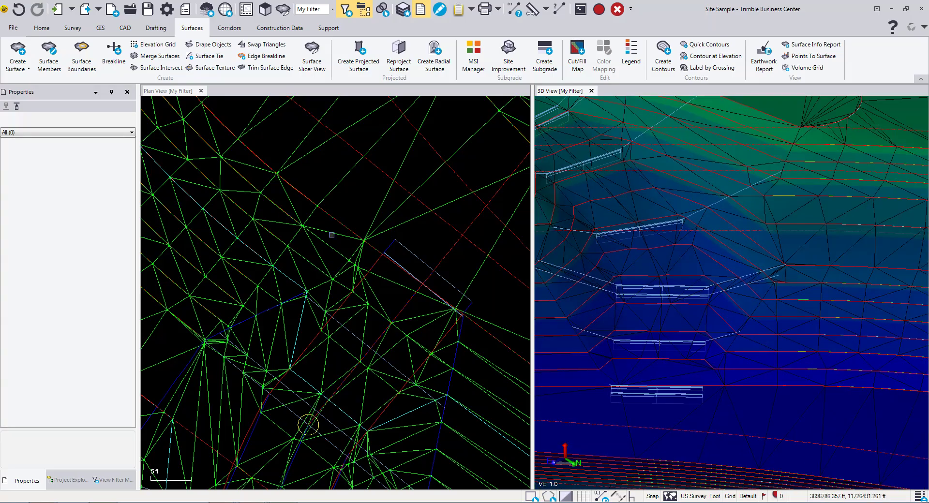
pyautogui.click(122, 28)
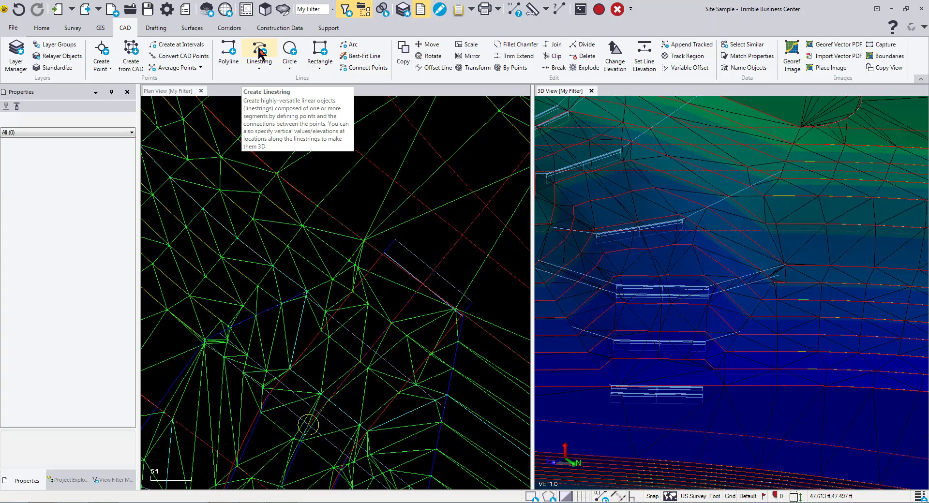
# Step: Create soft breakline PondBreak on layer C-GRAD-BRKL for the Finished Ground surface
pyautogui.click(190, 29)
pyautogui.click(114, 57)
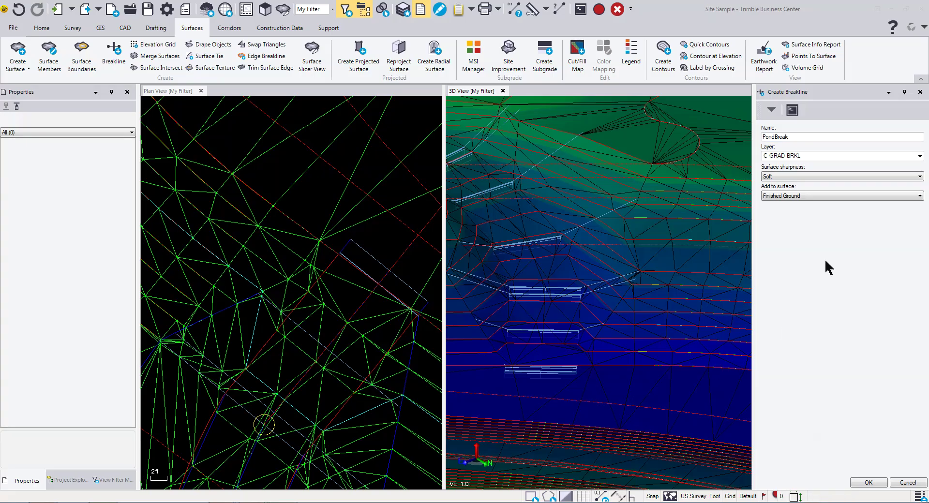
pyautogui.click(869, 483)
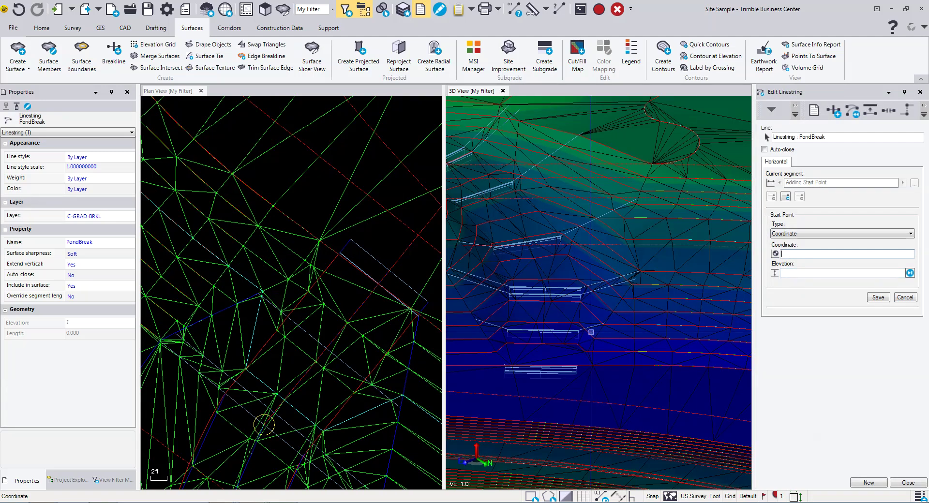
# Step: Zoom in on the bench lines and place PondBreak's start point at elevation 257.000
pyautogui.scroll(6, 584, 372)
pyautogui.scroll(2, 589, 369)
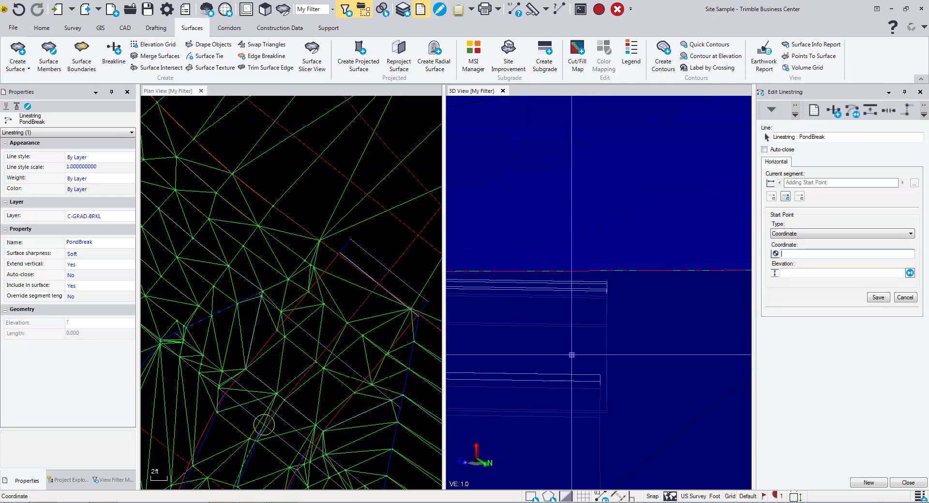
pyautogui.click(599, 373)
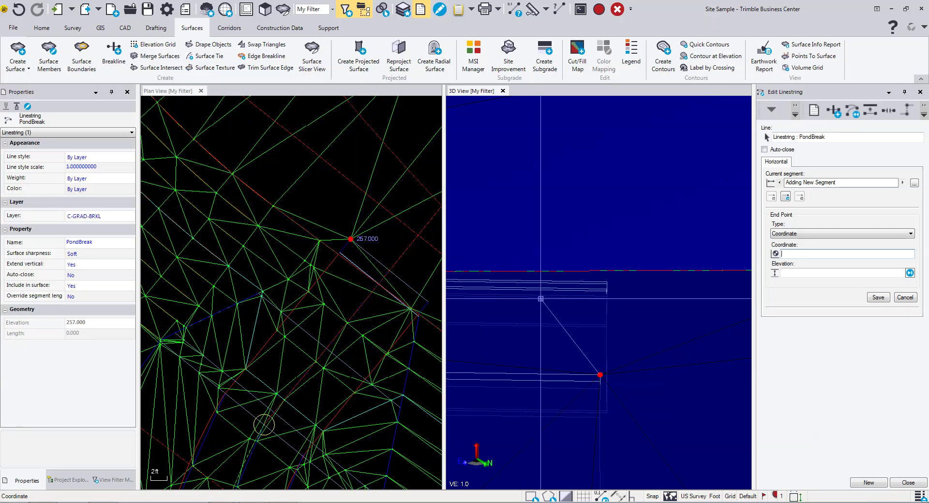
# Step: Add two more PondBreak vertices at the next benches down the pond slope
pyautogui.scroll(3, 613, 288)
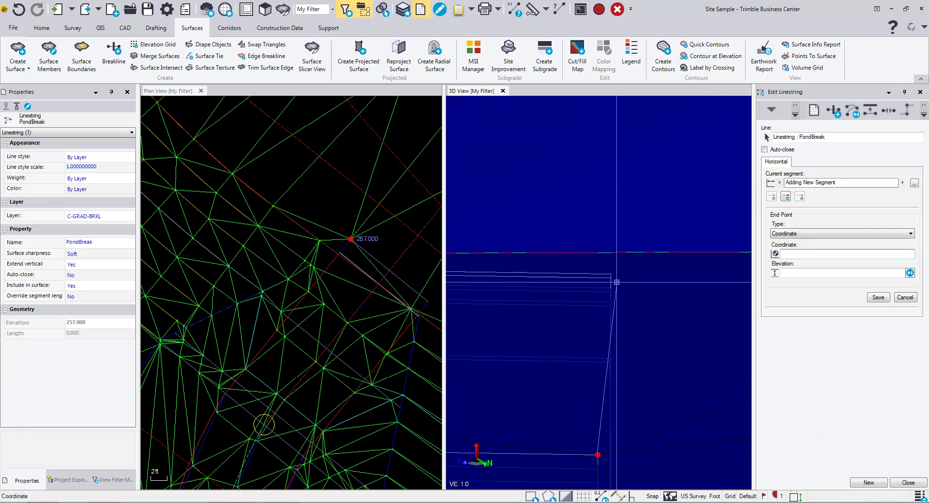
pyautogui.click(611, 274)
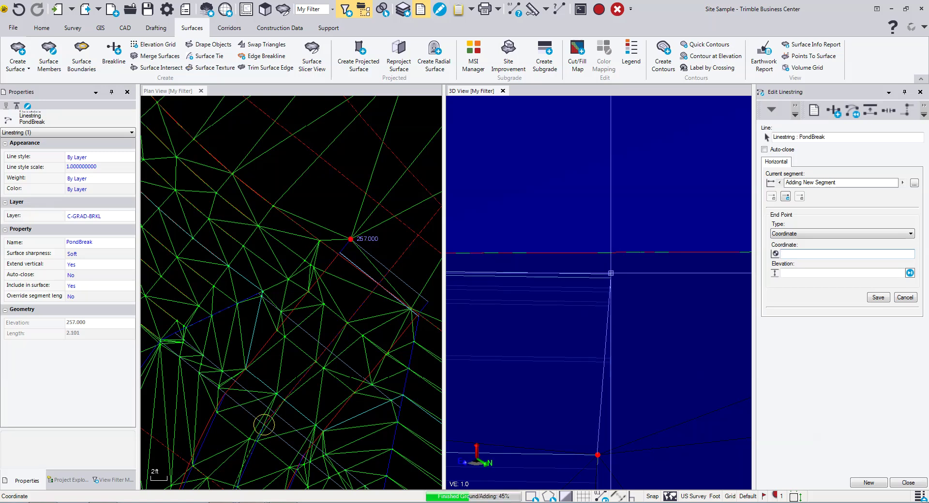
pyautogui.moveTo(627, 277); pyautogui.dragTo(607, 254, button='middle')
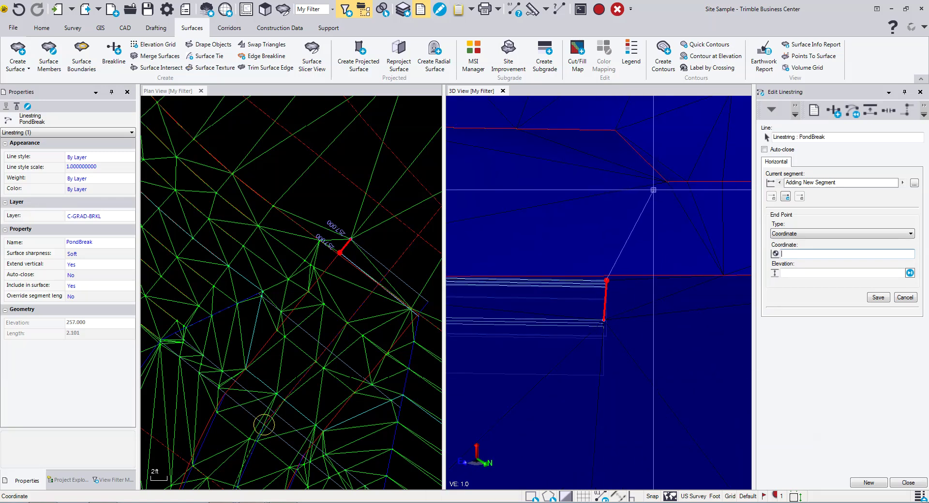
pyautogui.moveTo(638, 220); pyautogui.dragTo(625, 235, button='middle')
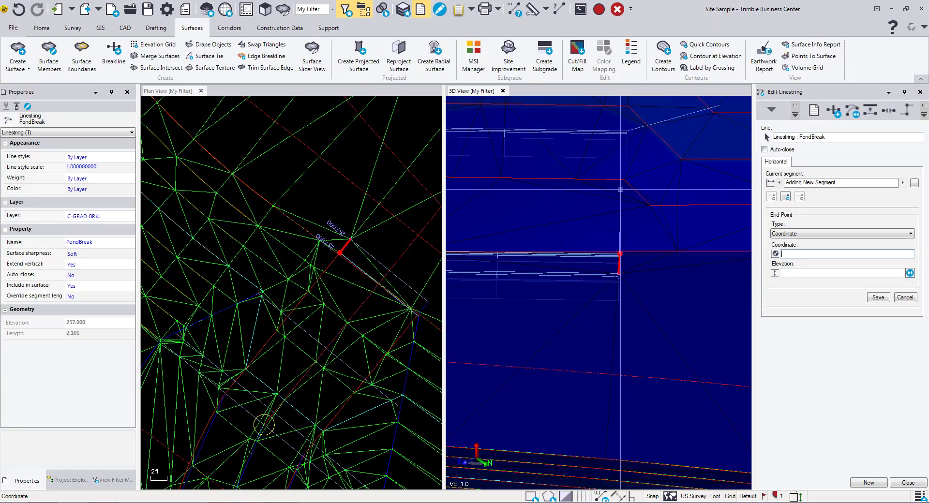
pyautogui.moveTo(628, 187)
pyautogui.mouseDown(button='middle')
pyautogui.moveTo(618, 220)
pyautogui.moveTo(624, 177)
pyautogui.mouseUp(button='middle')
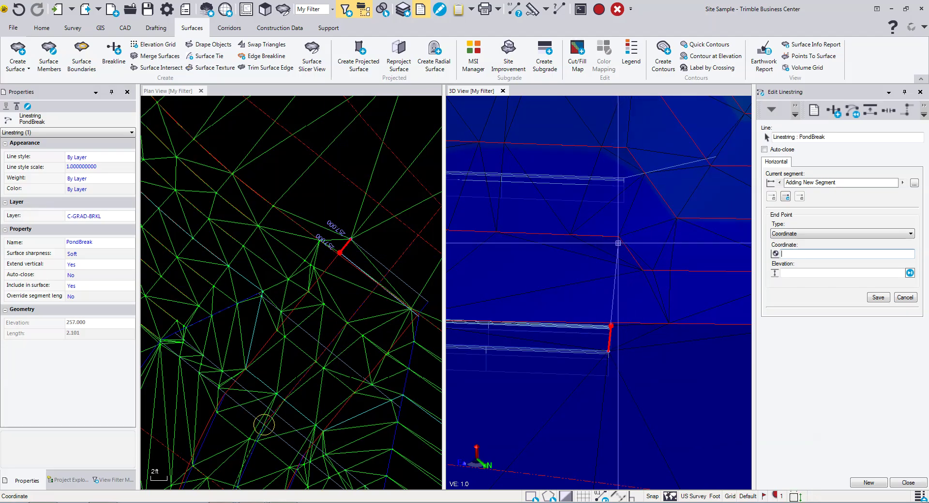
pyautogui.click(619, 236)
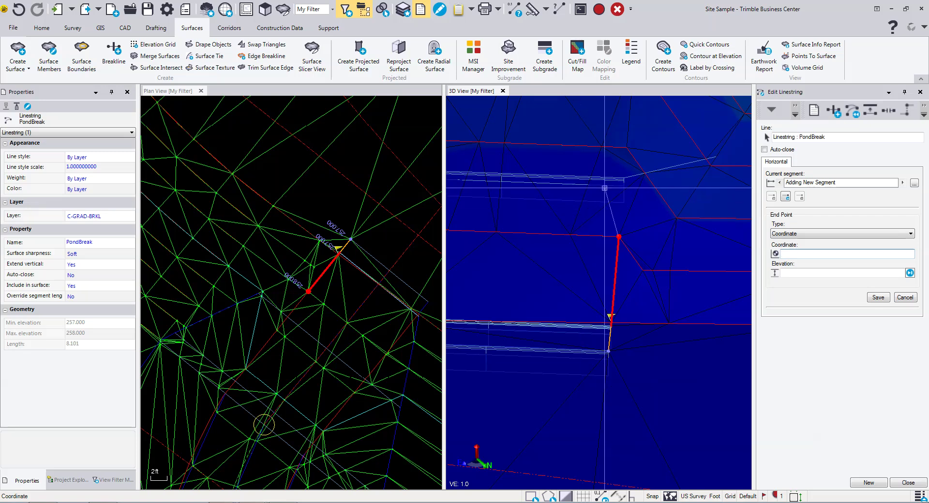
pyautogui.scroll(2, 624, 168)
# Step: Add PondBreak vertices along the slope at elevations 259.000 and 260.000
pyautogui.click(625, 175)
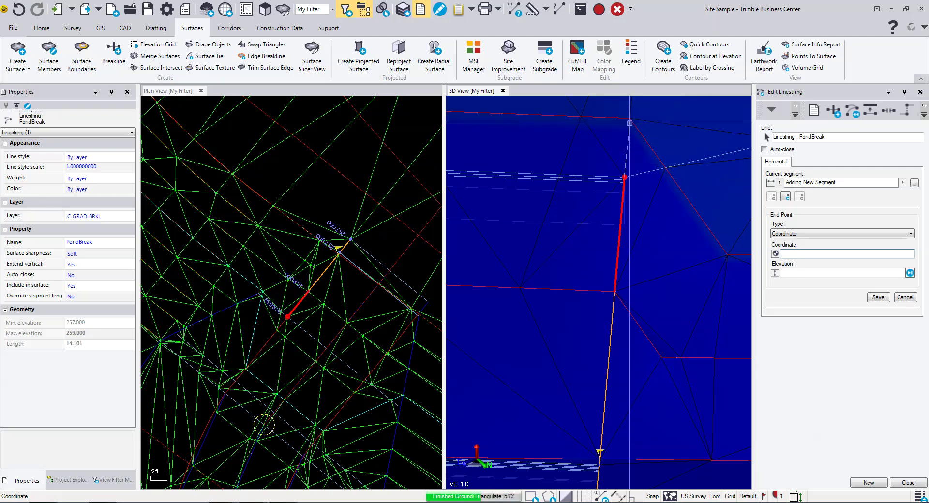
pyautogui.click(630, 118)
pyautogui.scroll(-5, 591, 262)
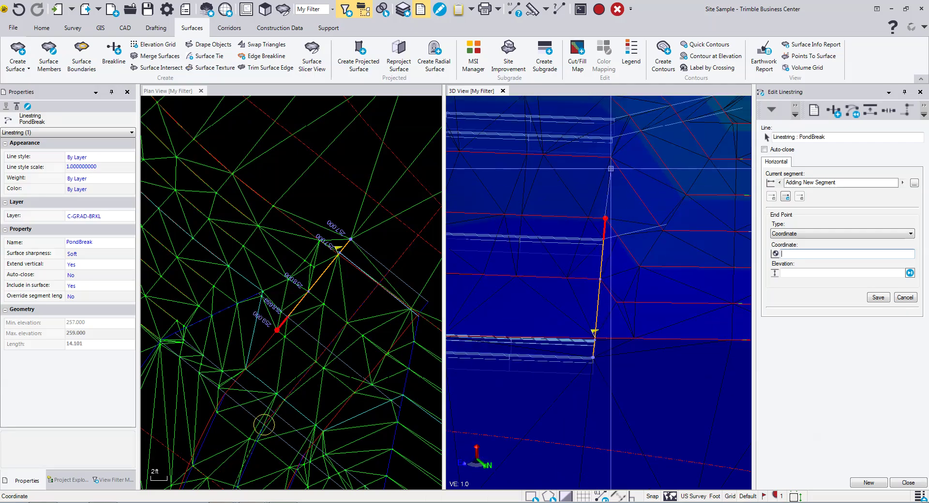
pyautogui.scroll(5, 606, 150)
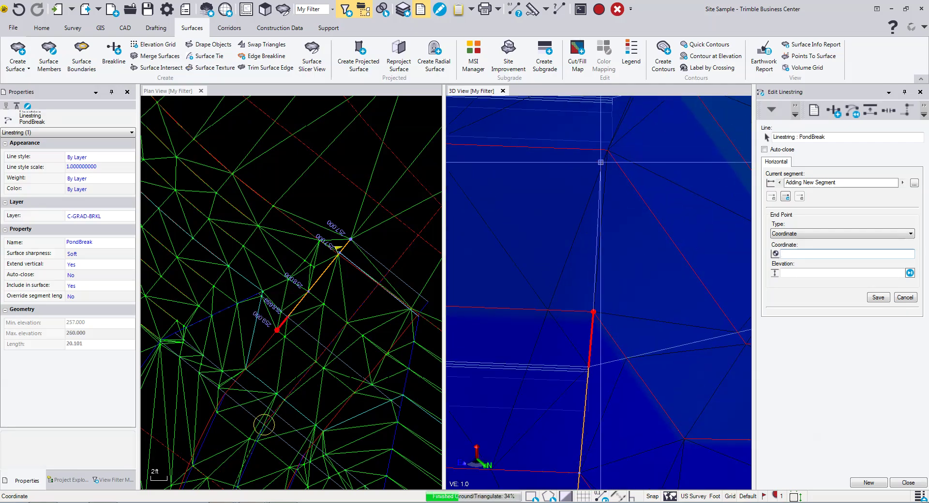
pyautogui.click(606, 150)
pyautogui.scroll(-5, 586, 230)
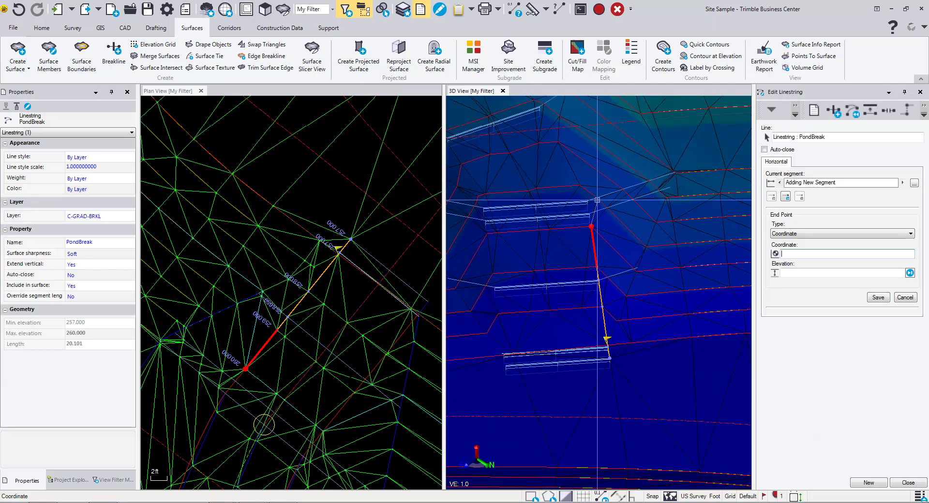
pyautogui.scroll(5, 576, 254)
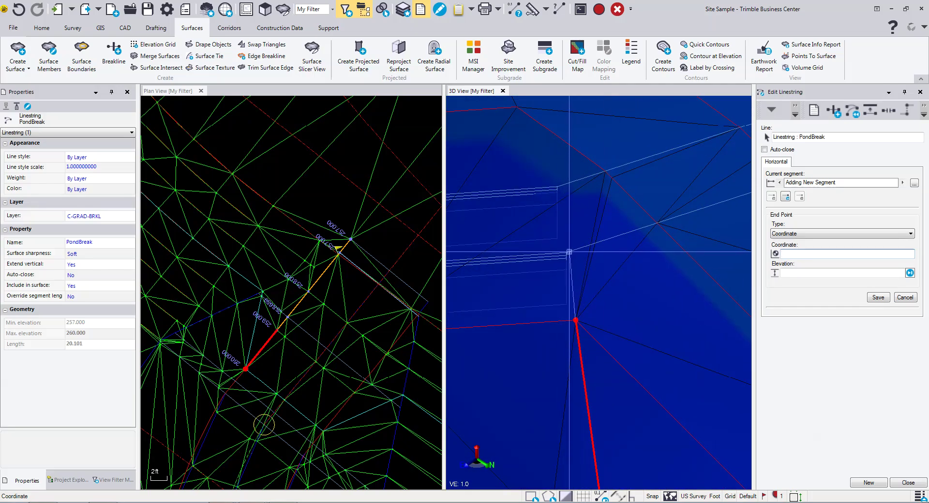
# Step: Add three more PondBreak vertices, climbing to elevation 261.000 at length 26.472
pyautogui.click(567, 254)
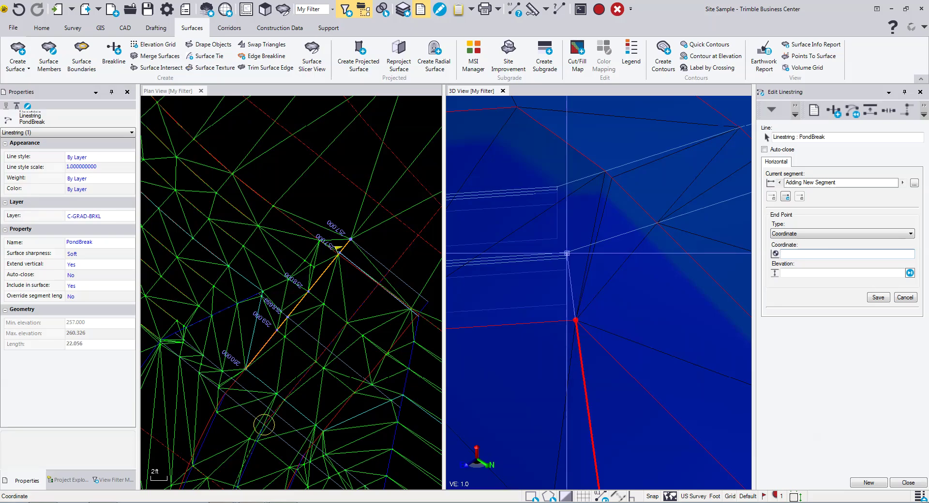
pyautogui.click(557, 185)
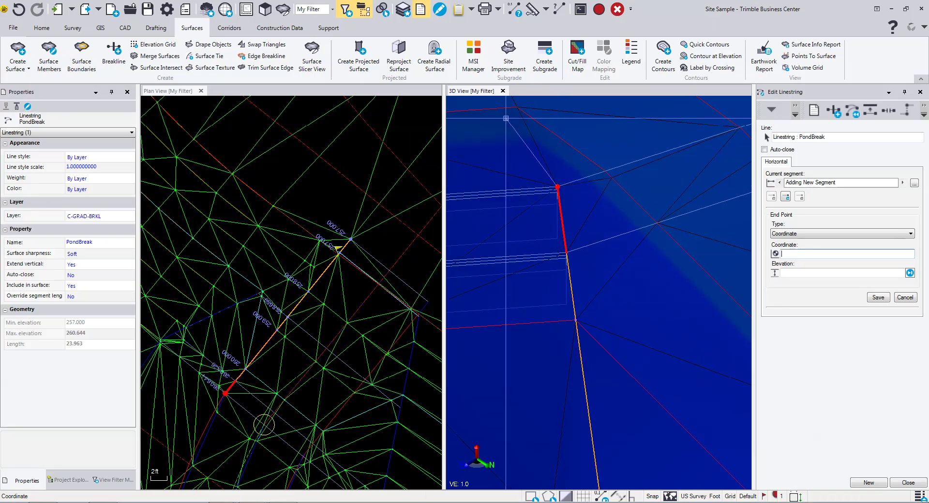
pyautogui.click(517, 107)
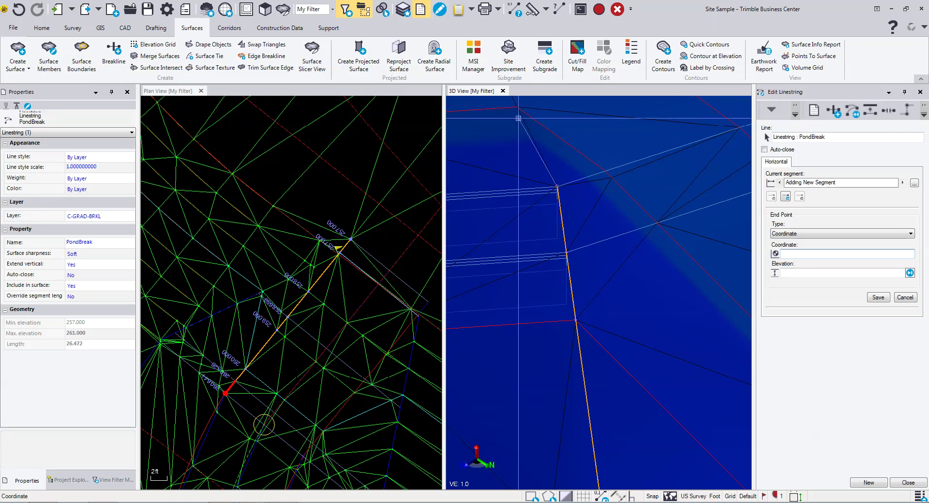
pyautogui.moveTo(534, 195); pyautogui.dragTo(583, 236, button='middle')
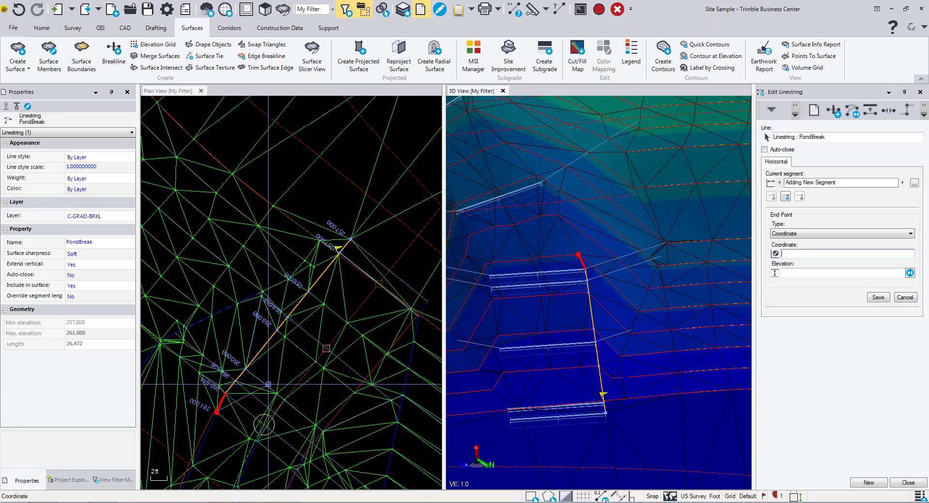
# Step: Add five PondBreak vertices up the slope through 263.000 and 264.000, reaching length 47.099
pyautogui.scroll(3, 546, 211)
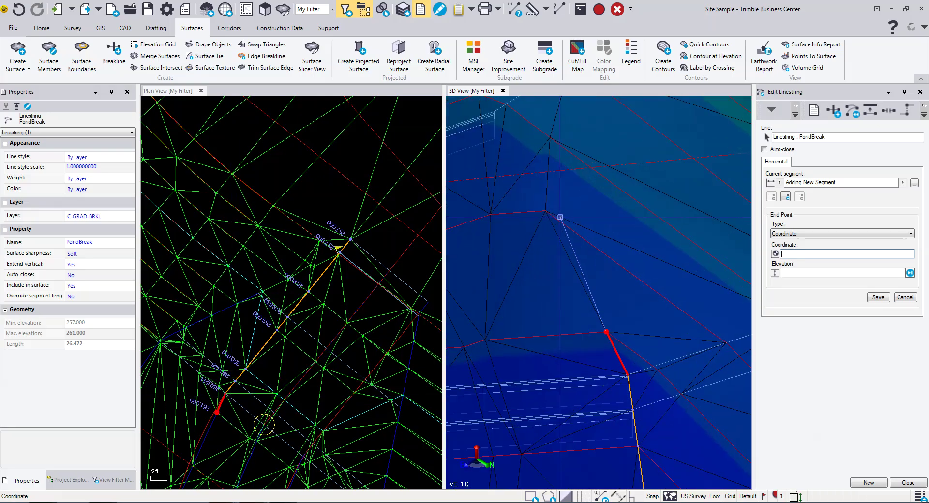
pyautogui.click(546, 211)
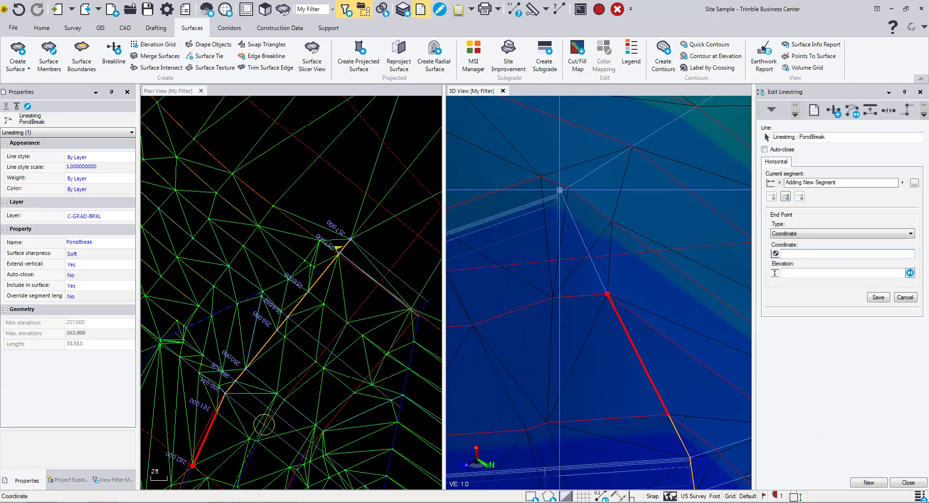
pyautogui.click(556, 194)
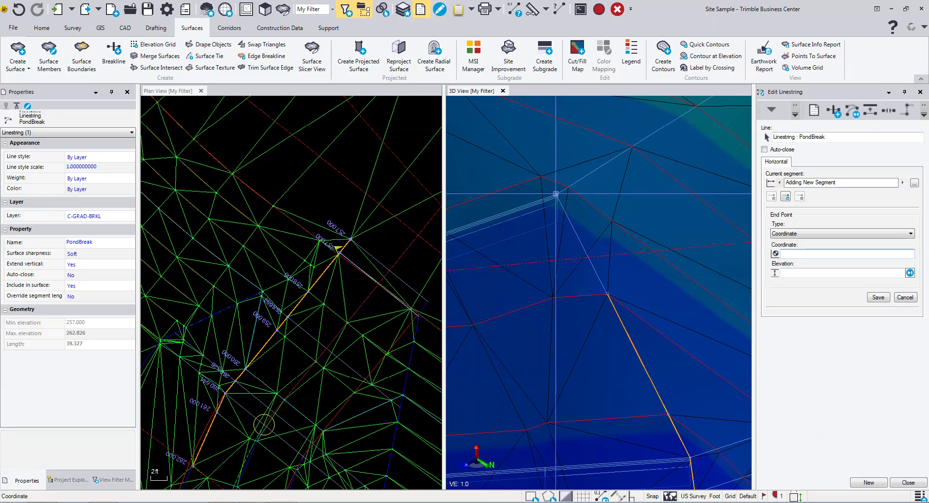
pyautogui.click(541, 178)
pyautogui.click(531, 208)
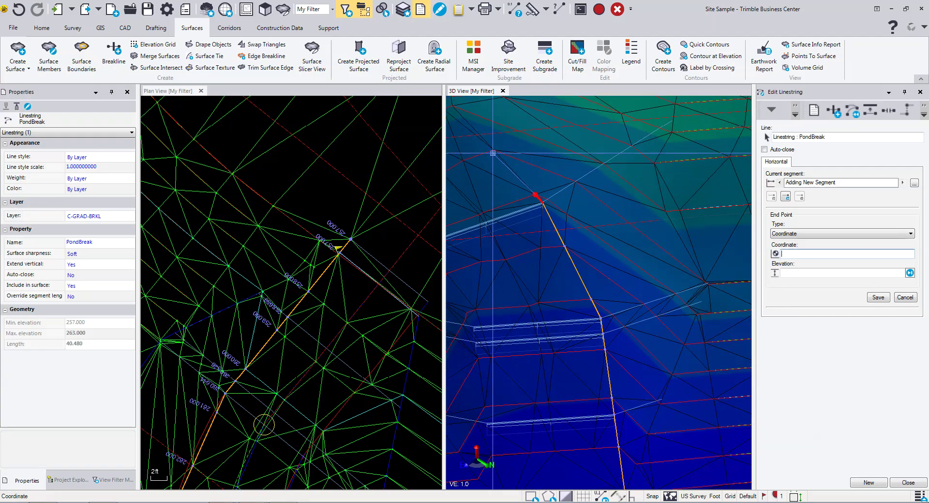
pyautogui.click(492, 149)
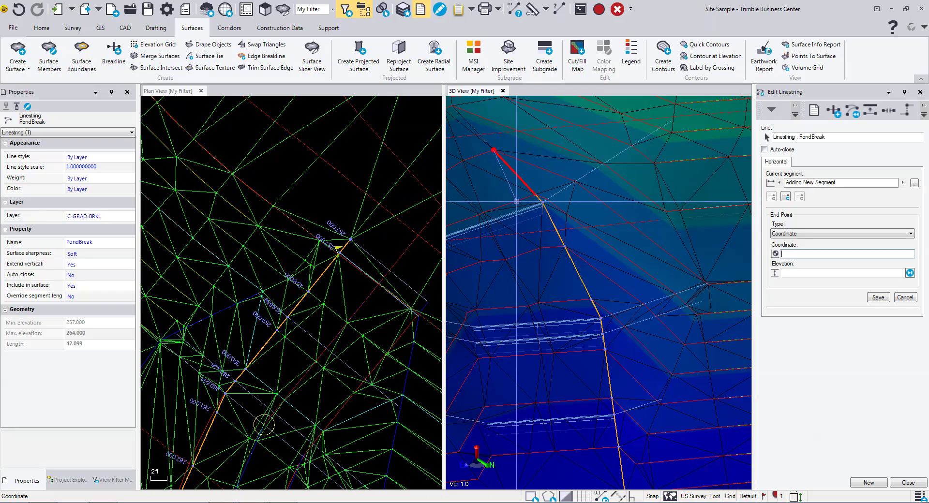